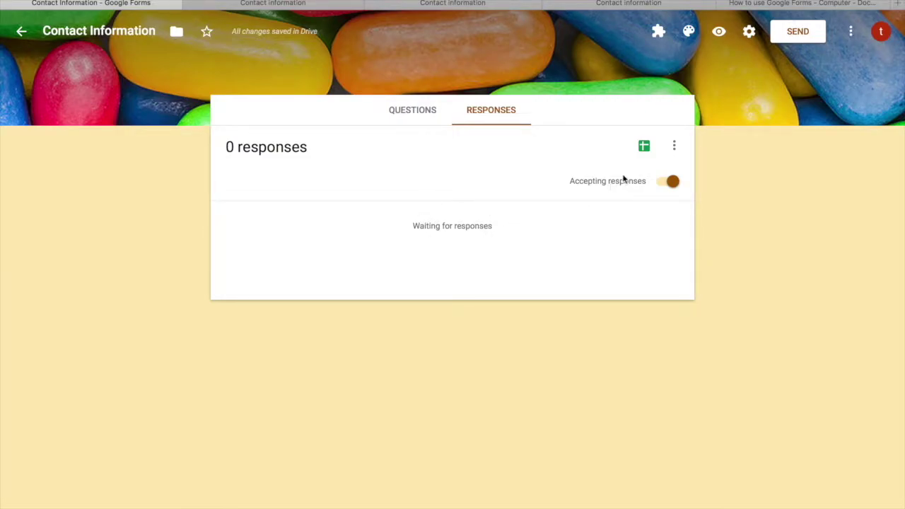
Examine the response options and the available response destinations for the form, leaving the destination unselected
click(675, 147)
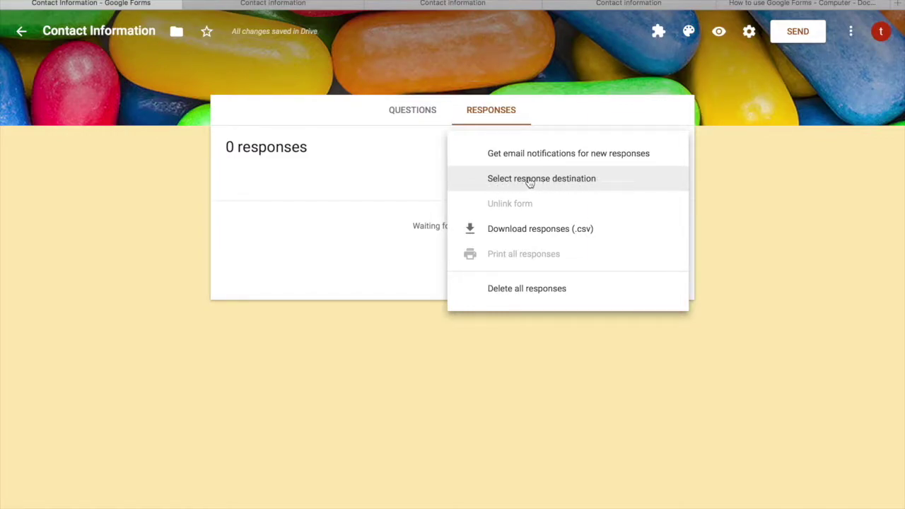
click(504, 181)
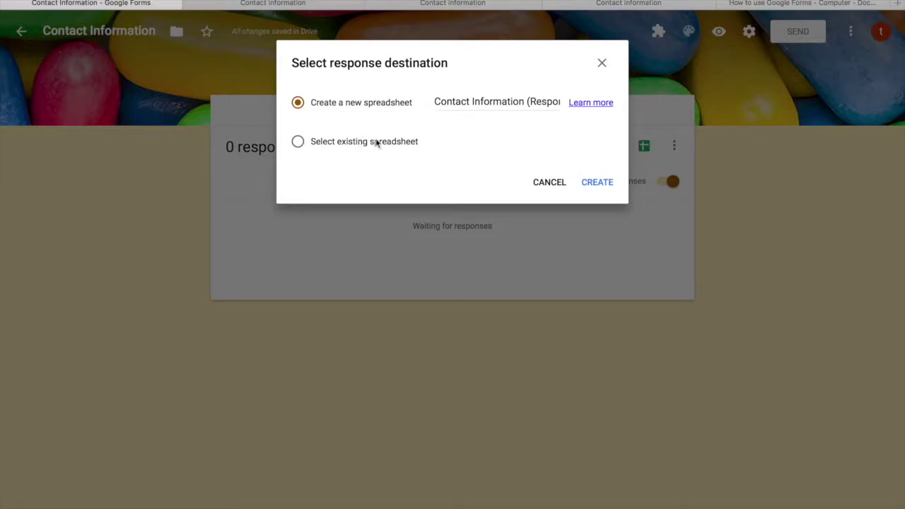
click(602, 64)
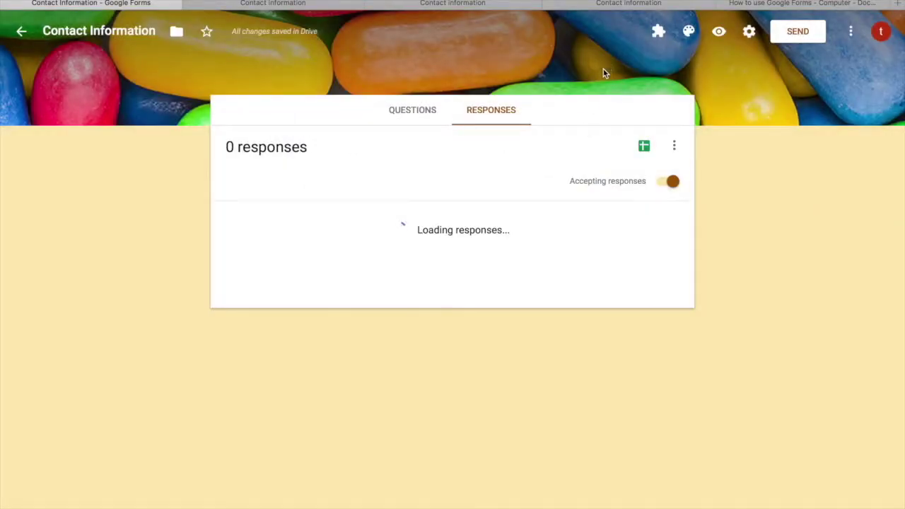
click(674, 146)
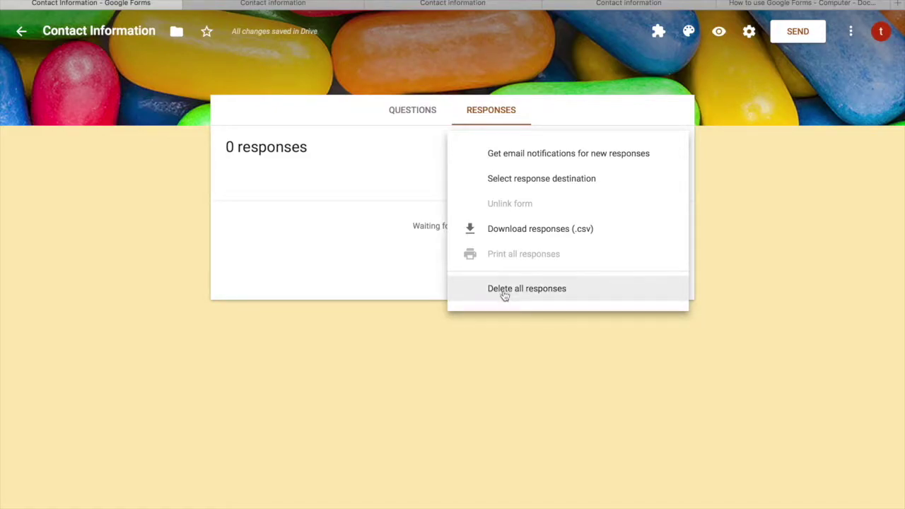
click(382, 248)
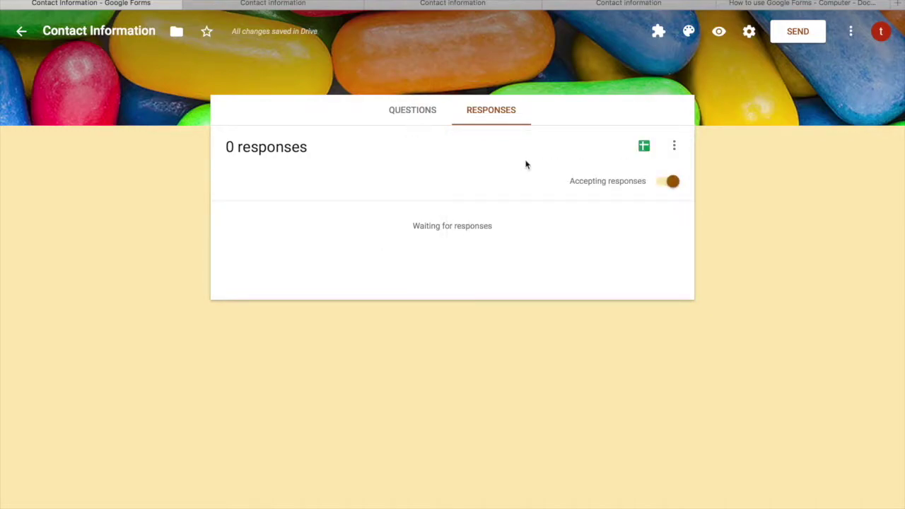
Stop accepting responses, go into the message for respondents, and turn accepting responses back on
click(668, 183)
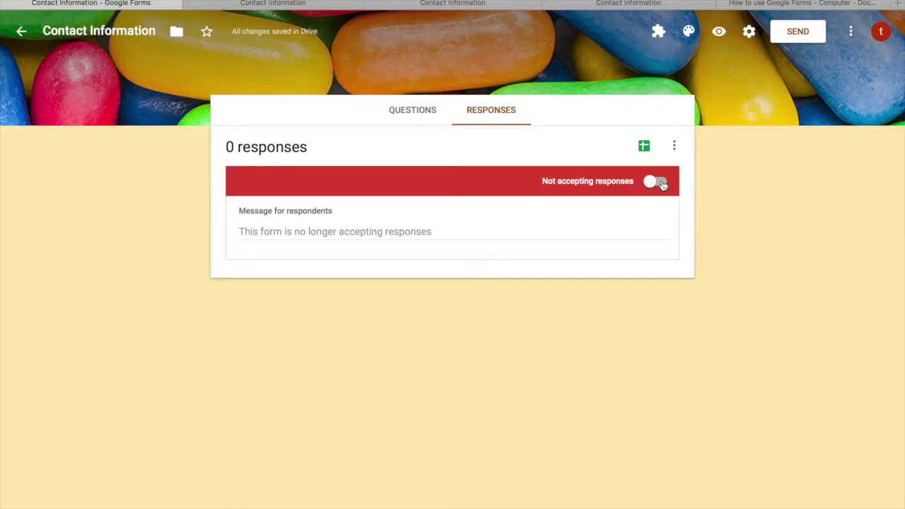
click(383, 232)
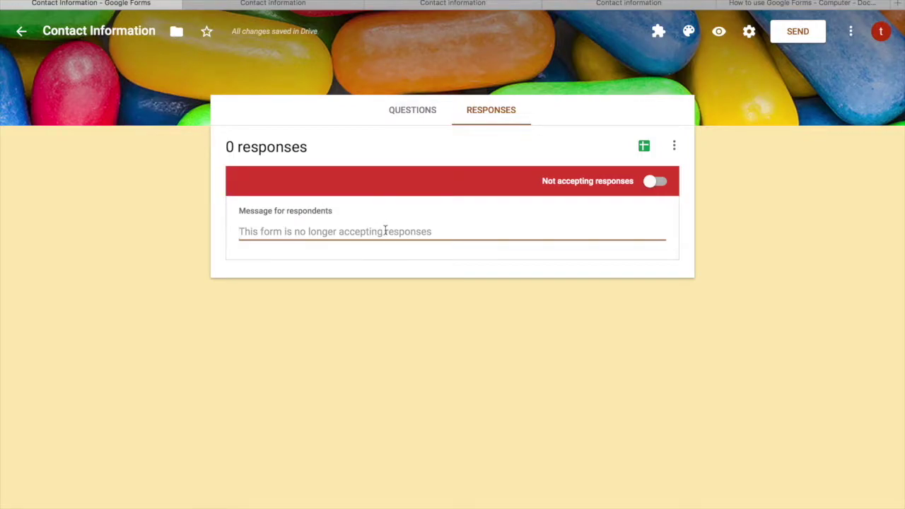
click(656, 182)
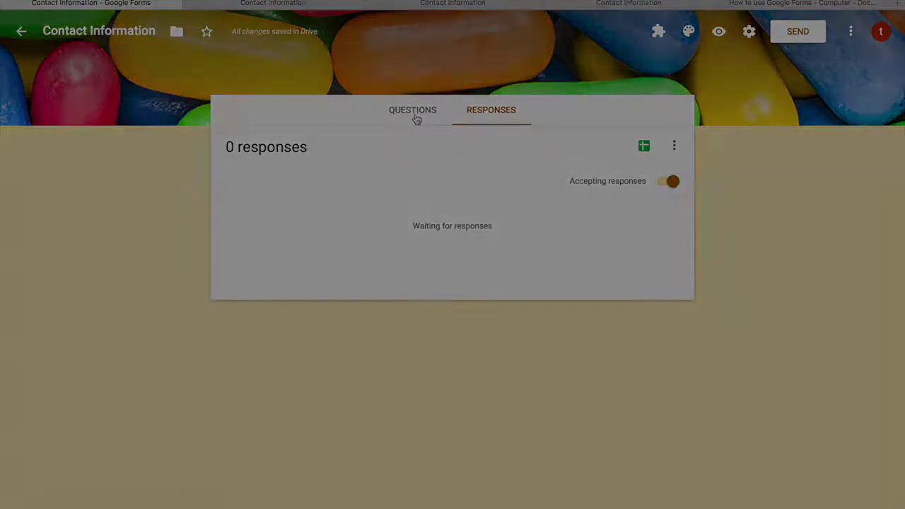
Go to the form's questions and examine its title, description field and additional form options
click(417, 120)
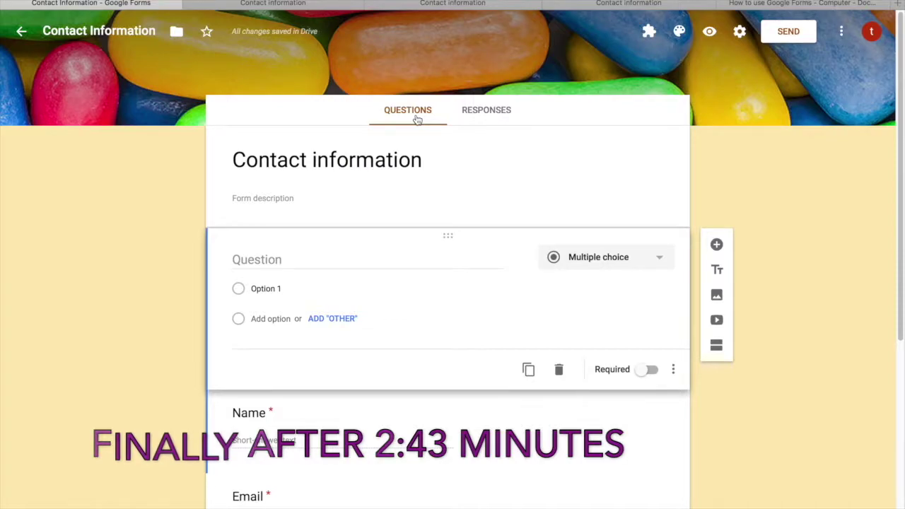
click(445, 155)
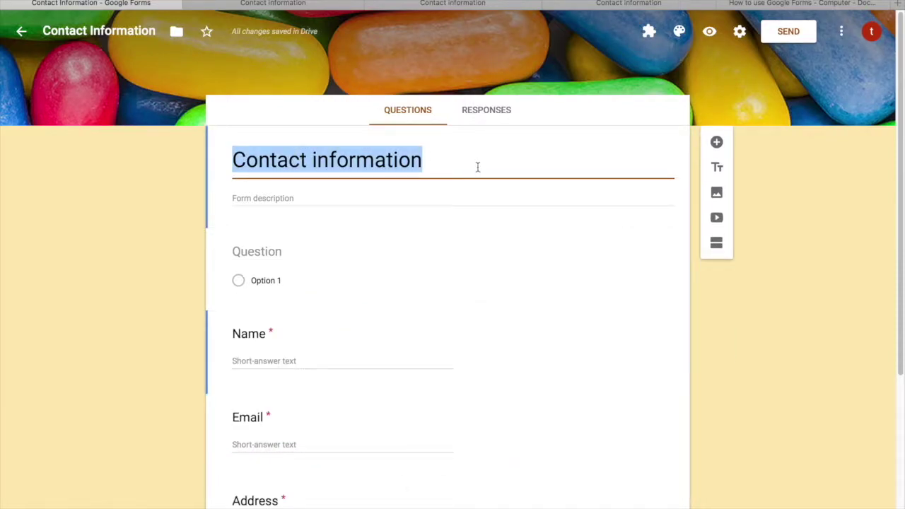
click(367, 197)
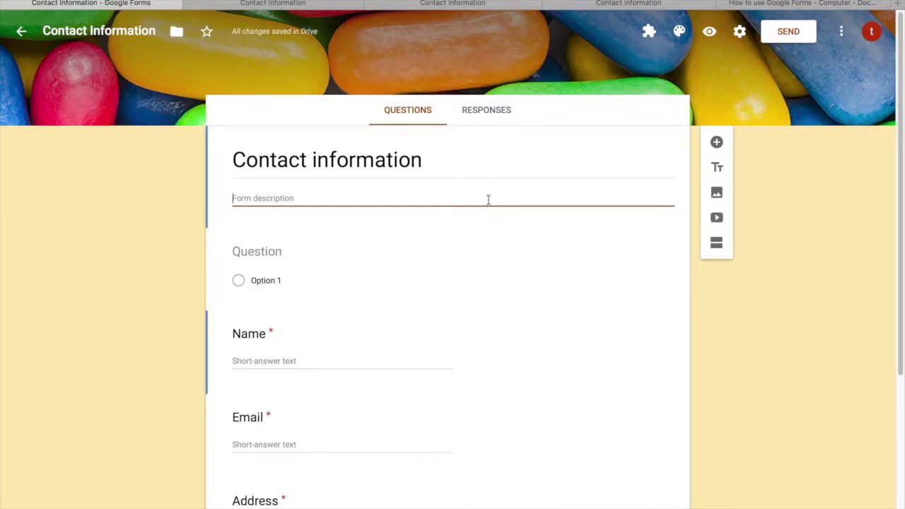
scroll(487, 202, down, 1)
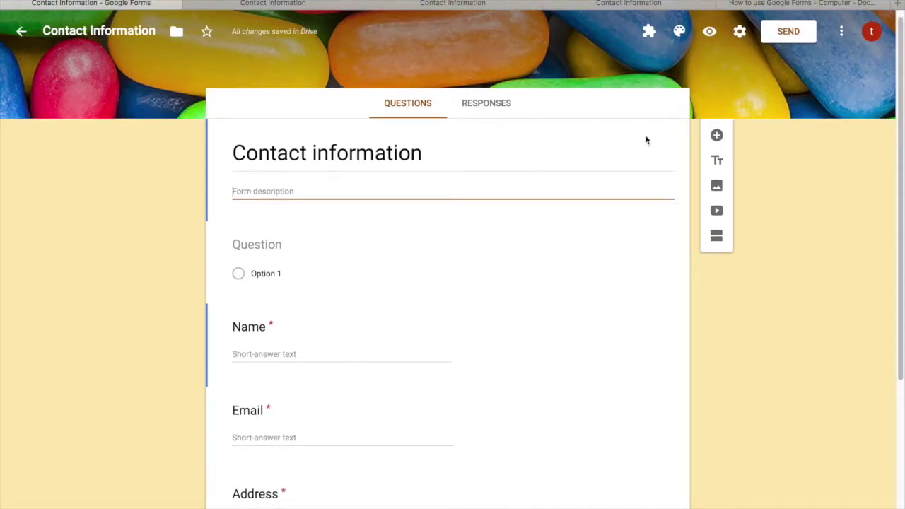
click(842, 32)
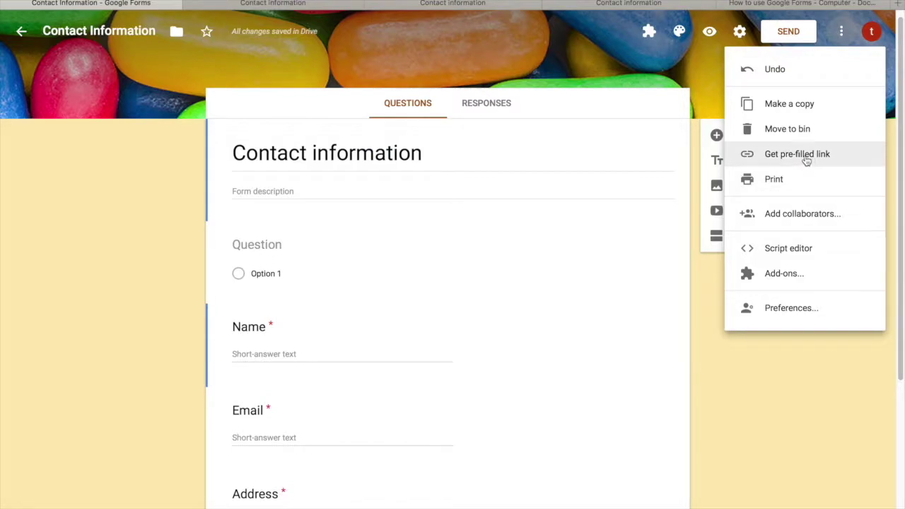
click(711, 292)
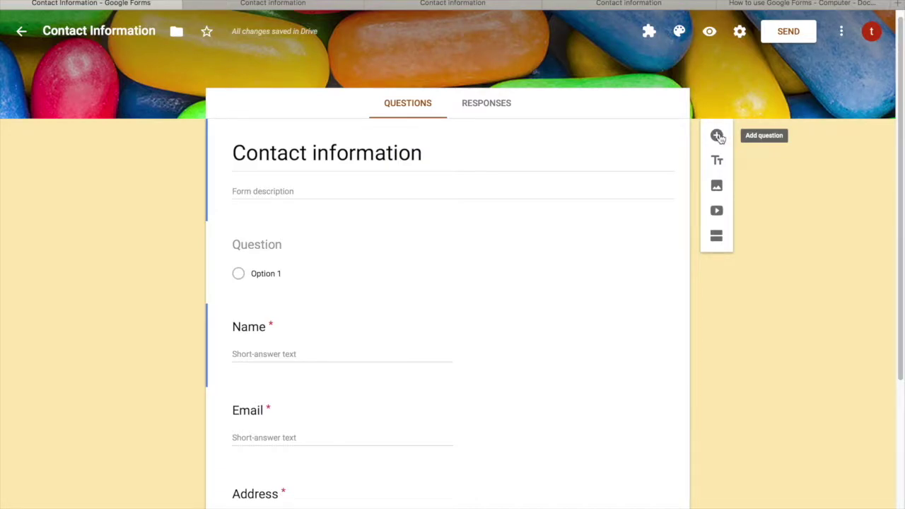
Add a blank question under the form header and review the image sources offered for it, closing the image dialog without inserting one
click(718, 137)
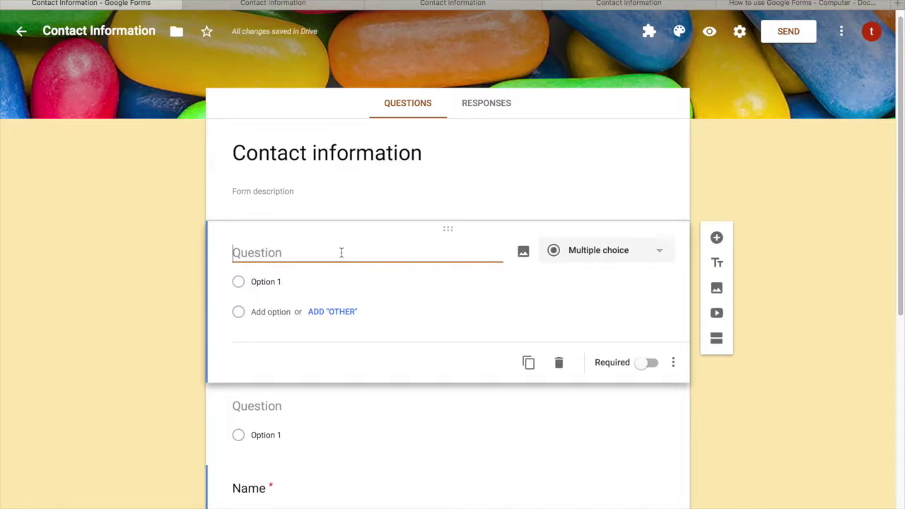
click(523, 253)
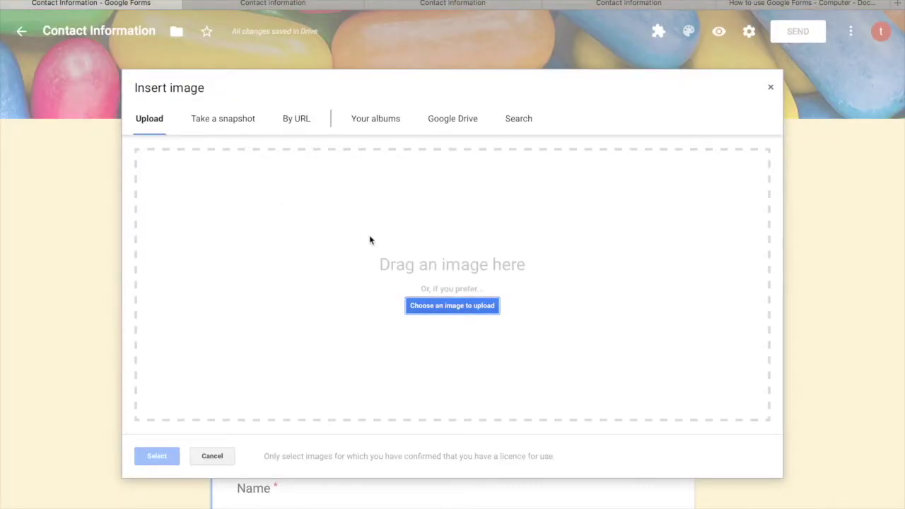
click(242, 117)
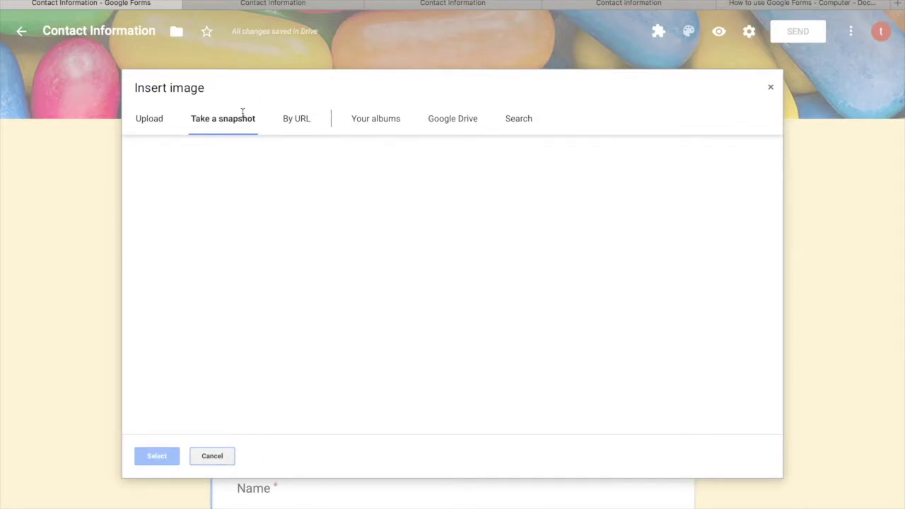
click(311, 130)
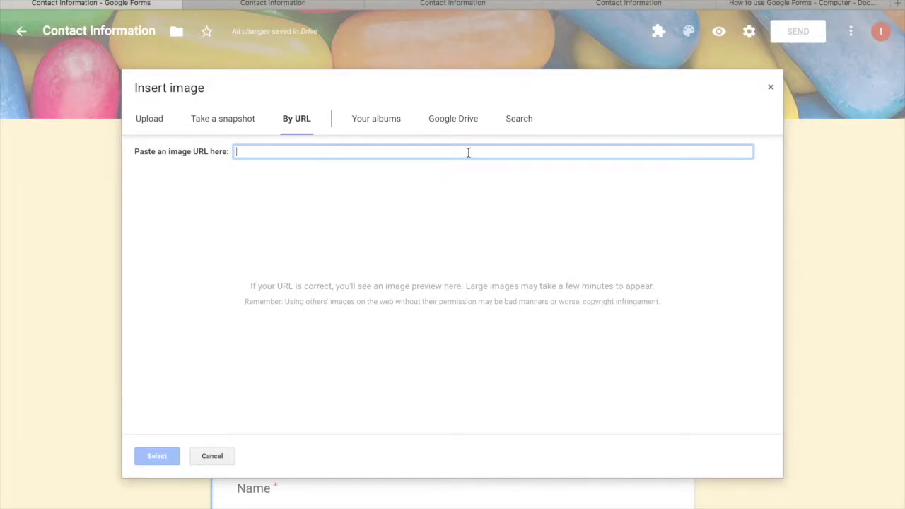
click(383, 126)
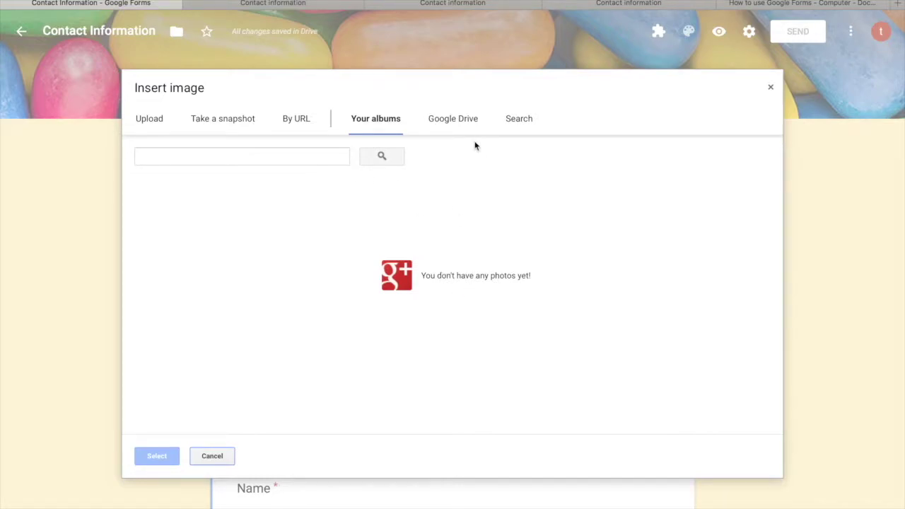
click(462, 121)
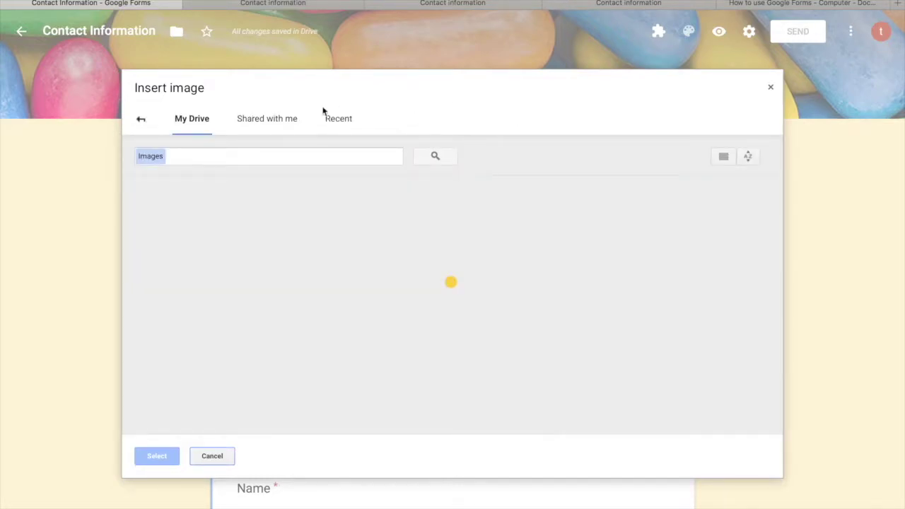
click(140, 124)
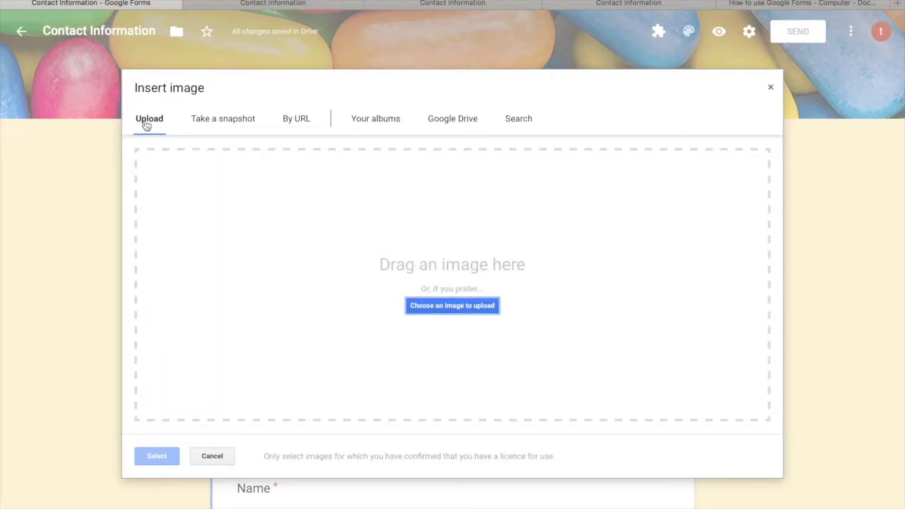
click(519, 118)
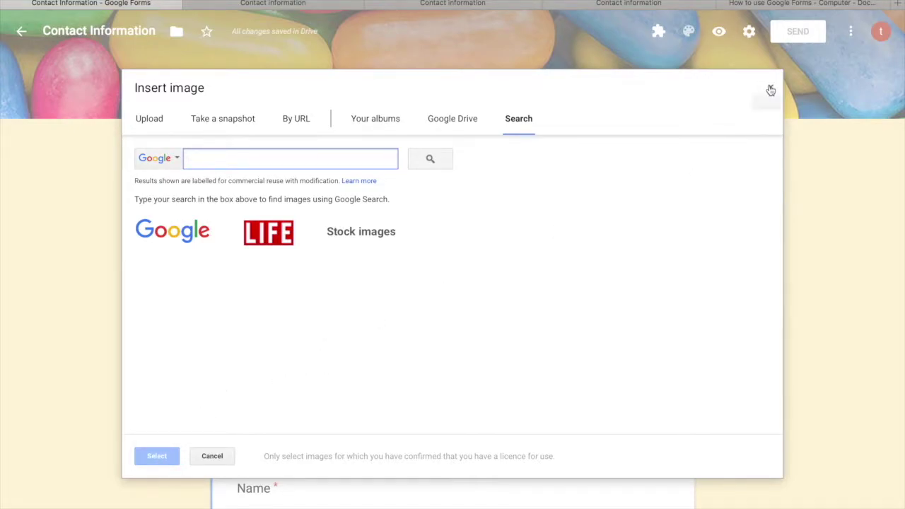
click(770, 87)
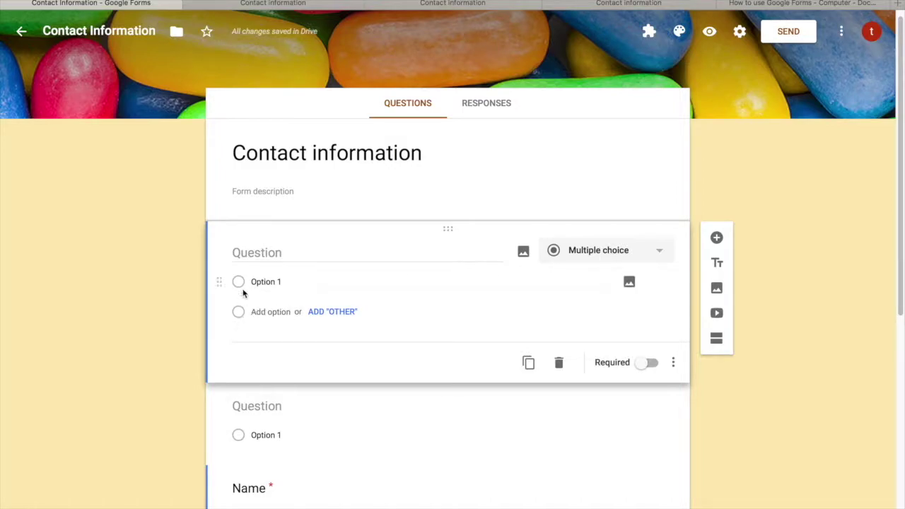
Review the question types for the new question and add a blank title and description block below it
click(622, 249)
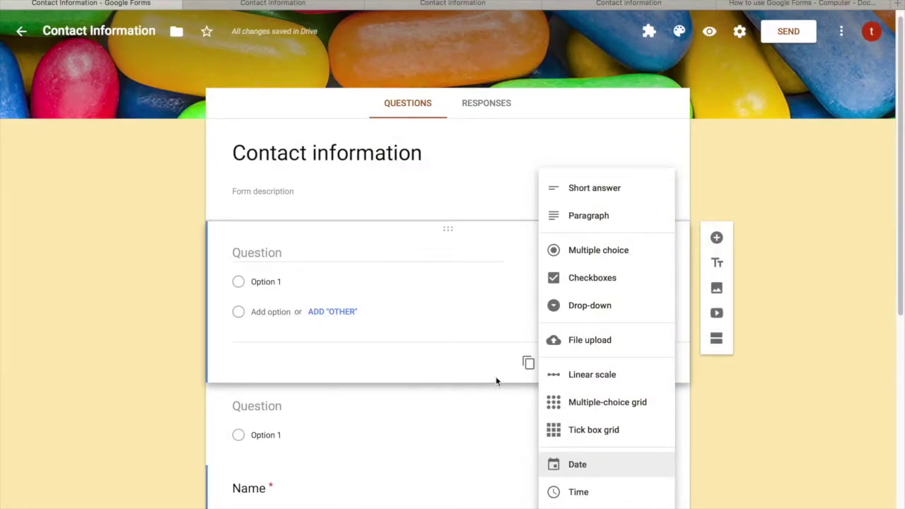
click(495, 379)
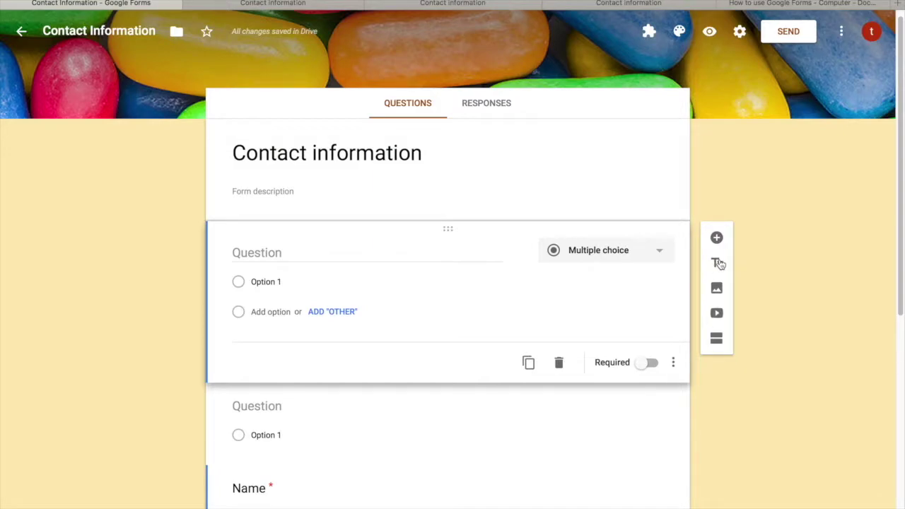
click(718, 263)
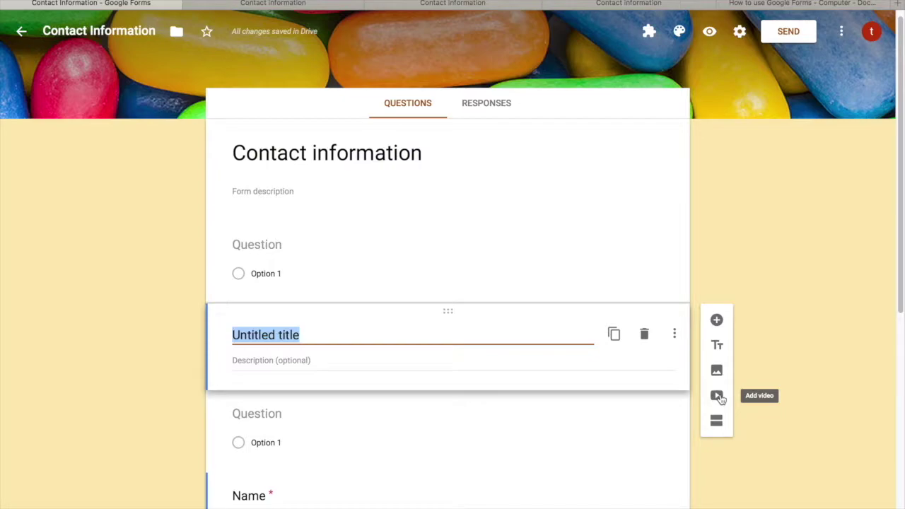
Examine the YouTube search and URL options for adding a video, and close the dialog without selecting one
click(717, 396)
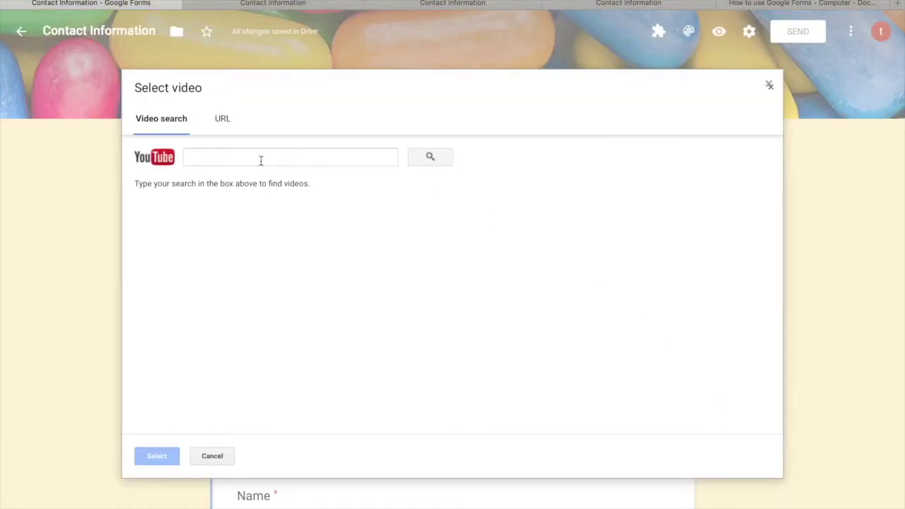
click(222, 122)
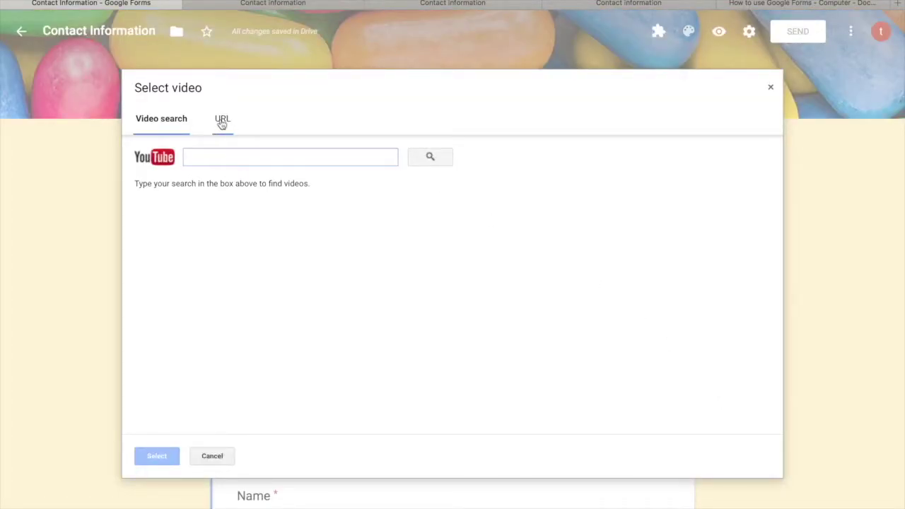
click(183, 124)
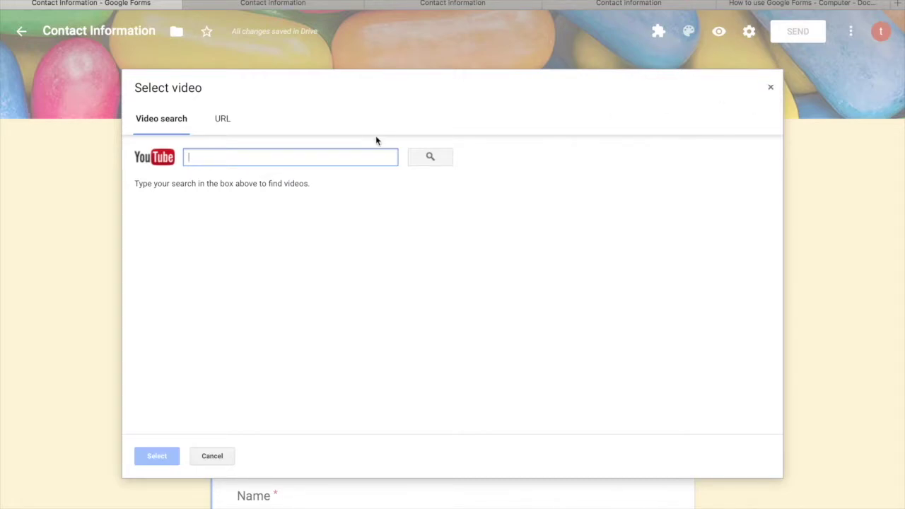
click(222, 120)
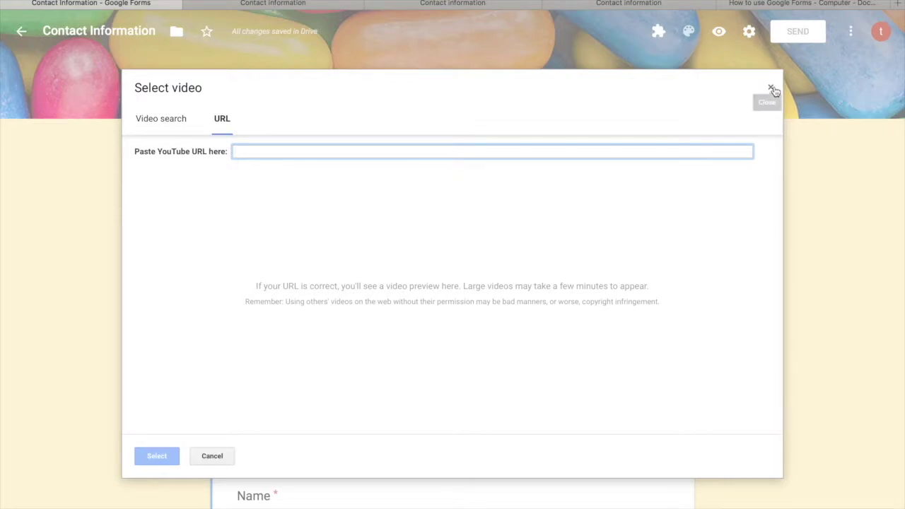
click(770, 87)
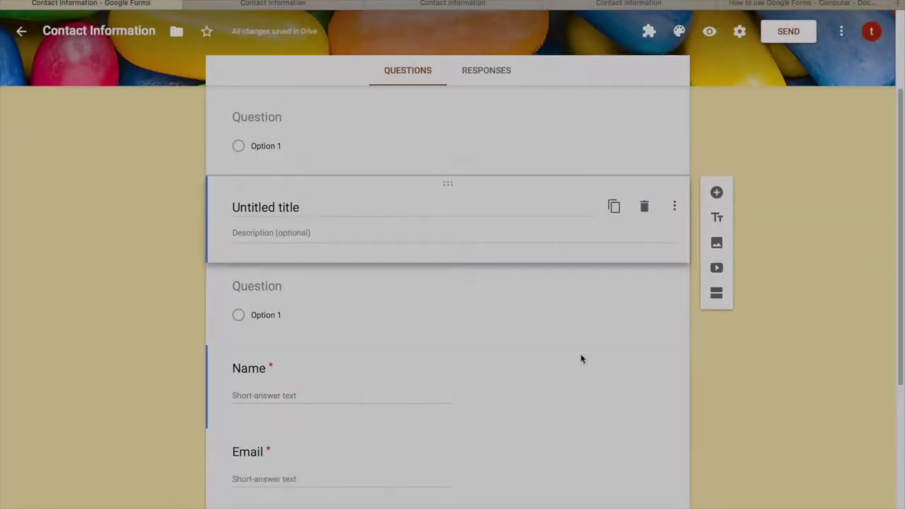
scroll(581, 358, down, 3)
scroll(582, 358, up, 5)
scroll(582, 356, down, 1)
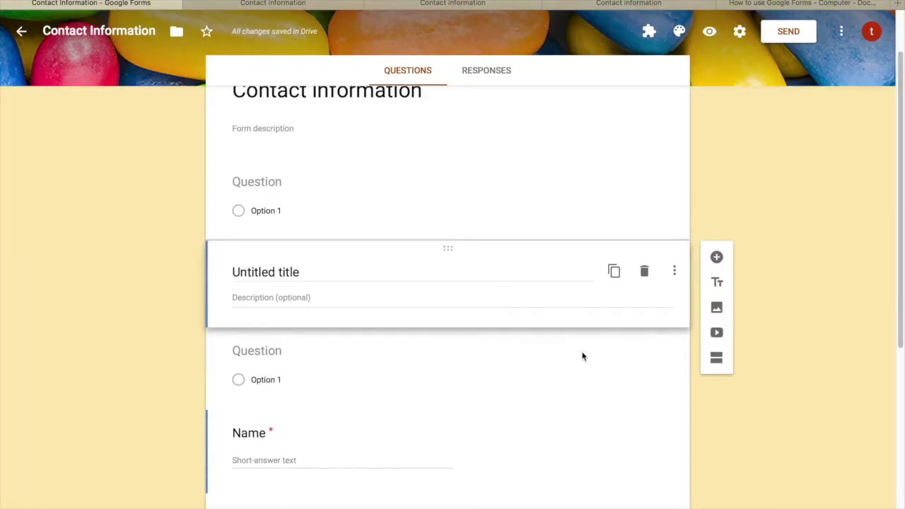
scroll(581, 354, up, 1)
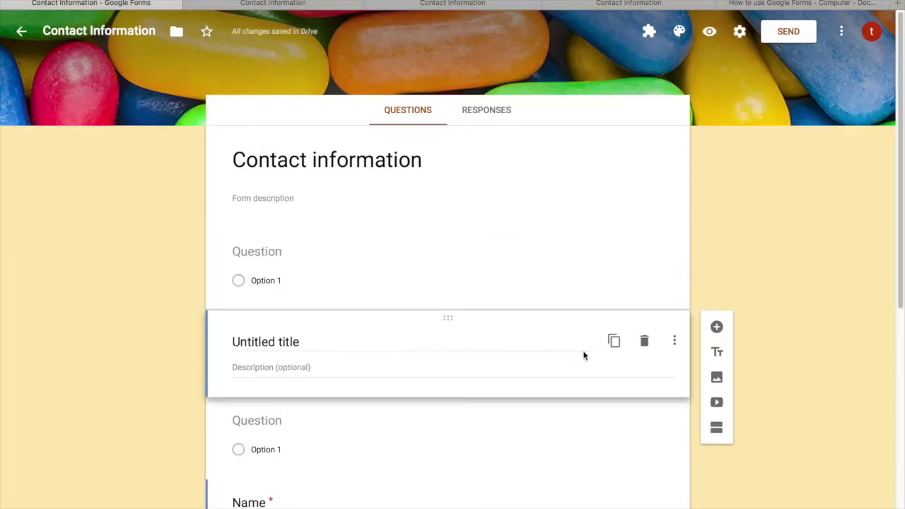